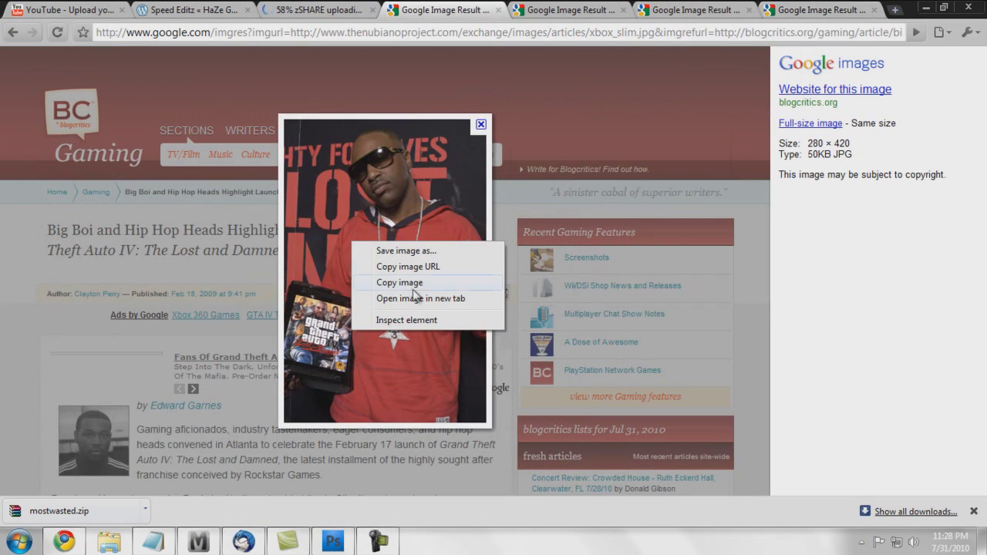
# - Copy the photo of the rapper in the red hoodie from Google Images
pyautogui.click(335, 540)
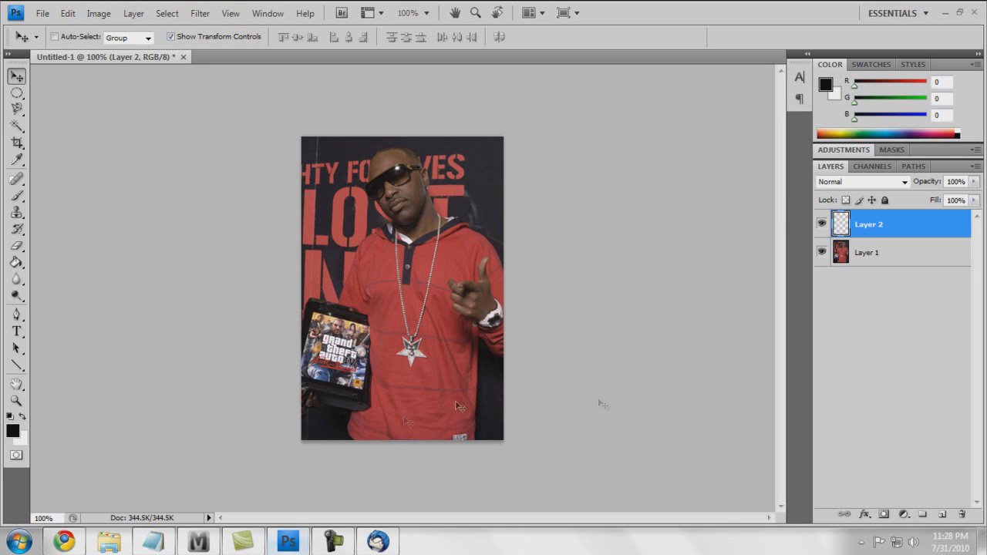
# - Paste the dollar-bill image, stretch it over the whole photo and blend it in Overlay
pyautogui.hotkey('ctrl', 'v')
pyautogui.moveTo(401, 278); pyautogui.dragTo(385, 240)
pyautogui.hotkey('ctrl', 't')
pyautogui.moveTo(455, 309)
pyautogui.mouseDown()
pyautogui.moveTo(567, 416)
pyautogui.moveTo(349, 160)
pyautogui.mouseUp()
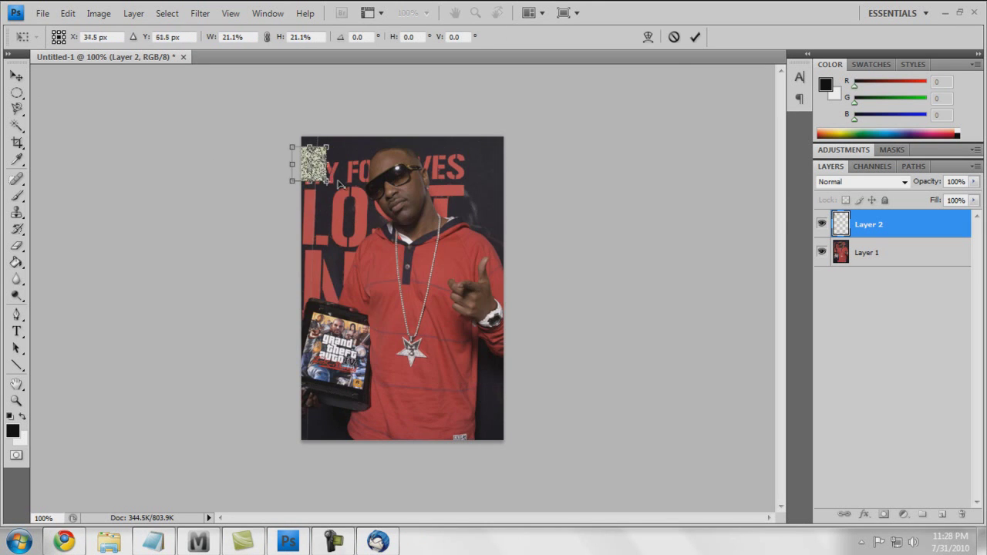
pyautogui.click(674, 36)
pyautogui.moveTo(459, 313); pyautogui.dragTo(514, 459)
pyautogui.moveTo(398, 144); pyautogui.dragTo(398, 122)
pyautogui.moveTo(398, 419); pyautogui.dragTo(398, 441)
pyautogui.click(904, 182)
pyautogui.click(864, 368)
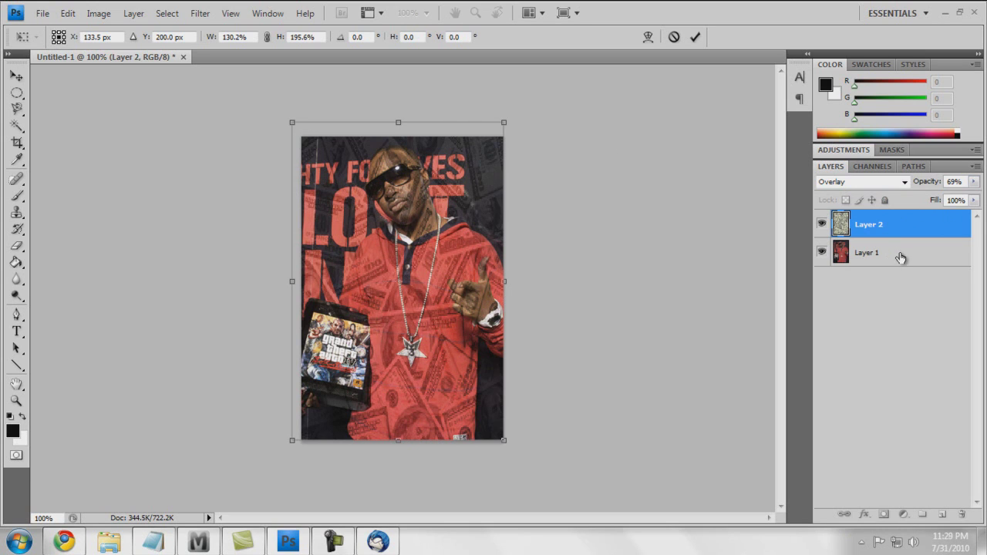
pyautogui.click(695, 37)
# - Move the rapper photo above the bills, set it to Overlay, and fade the bills to about 25%
pyautogui.moveTo(869, 224); pyautogui.dragTo(893, 260)
pyautogui.click(869, 224)
pyautogui.click(860, 182)
pyautogui.click(864, 369)
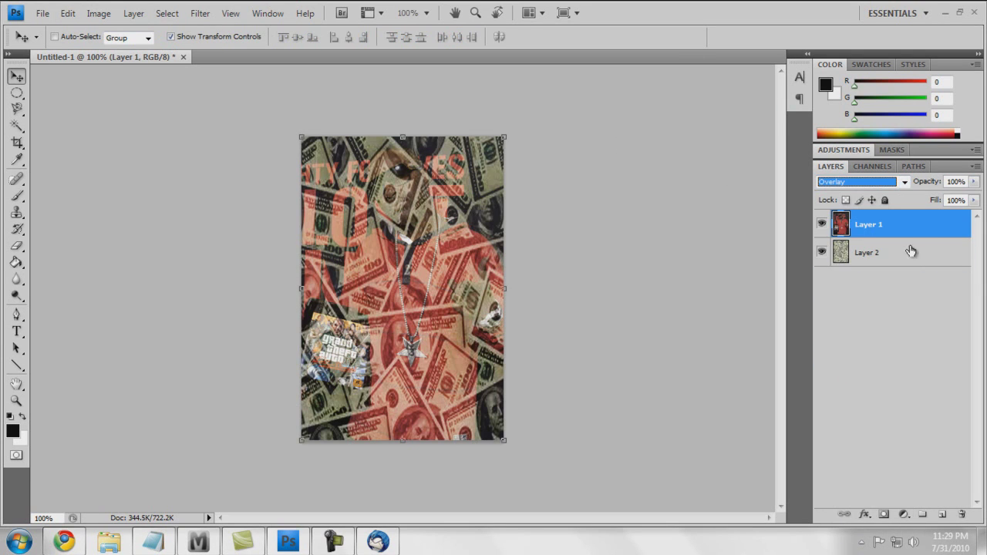
pyautogui.click(936, 262)
pyautogui.moveTo(973, 181); pyautogui.dragTo(918, 202)
pyautogui.click(922, 224)
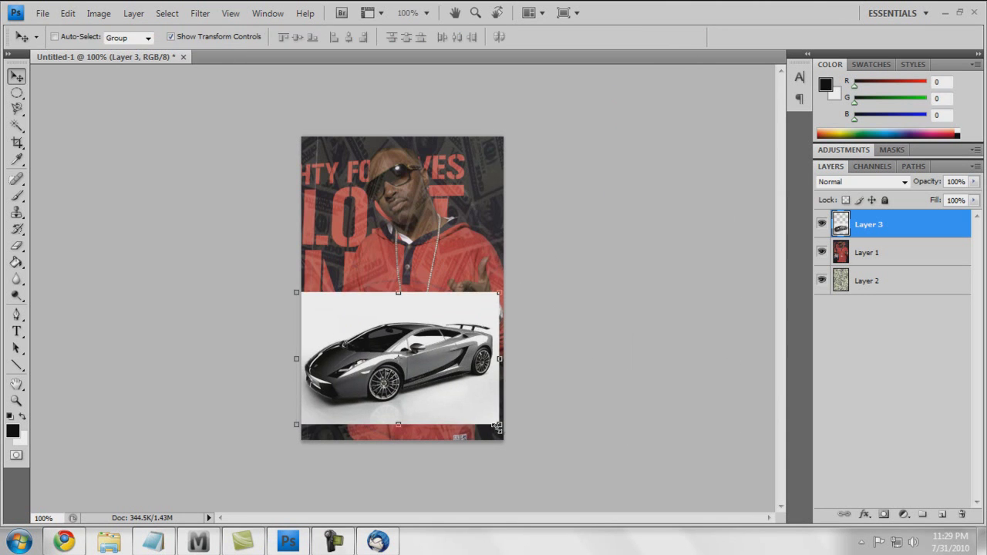
# - Shrink, rotate and reshape the car image to sit over the game case
pyautogui.moveTo(497, 427); pyautogui.dragTo(397, 353)
pyautogui.press('Return')
pyautogui.press('z')
pyautogui.click(262, 330)
pyautogui.click(262, 330)
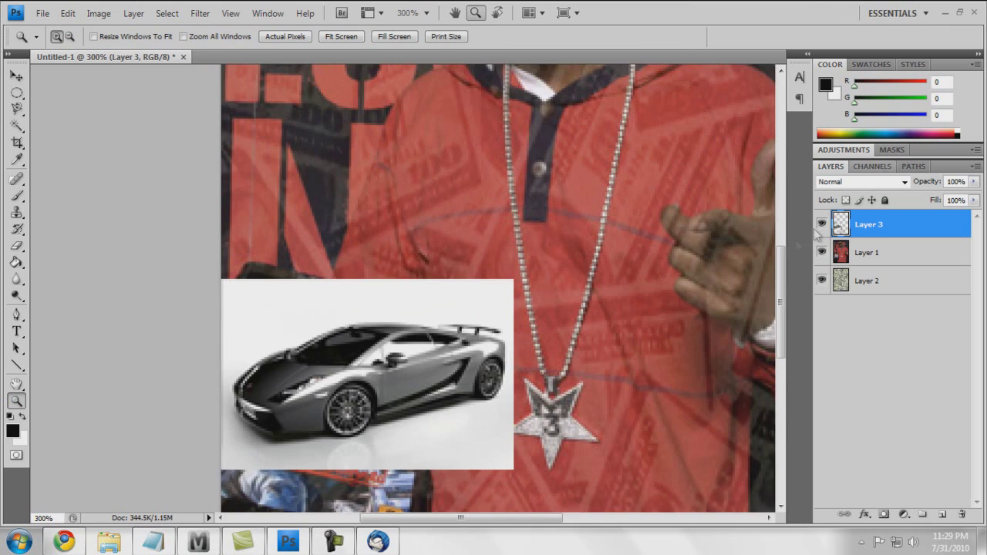
pyautogui.scroll(-1, 366, 328)
pyautogui.hotkey('ctrl', 't')
pyautogui.moveTo(199, 287); pyautogui.dragTo(420, 411)
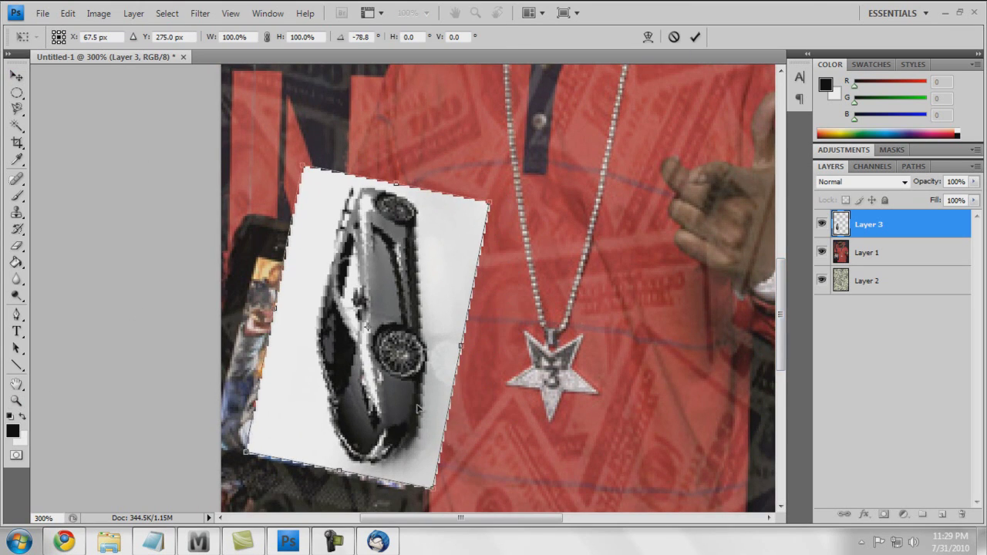
pyautogui.moveTo(434, 488); pyautogui.dragTo(416, 408)
pyautogui.moveTo(362, 301); pyautogui.dragTo(311, 359)
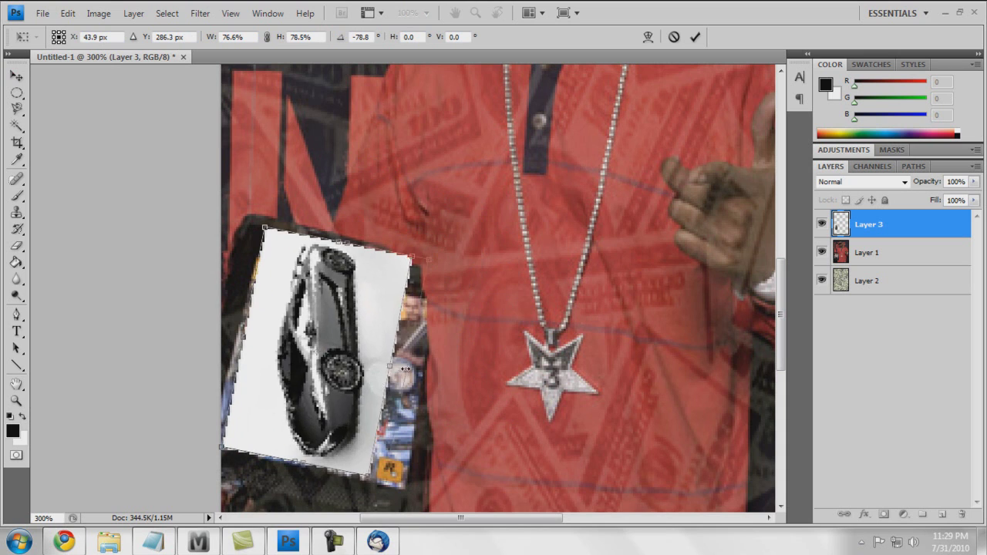
pyautogui.moveTo(405, 368); pyautogui.dragTo(436, 363)
pyautogui.click(697, 39)
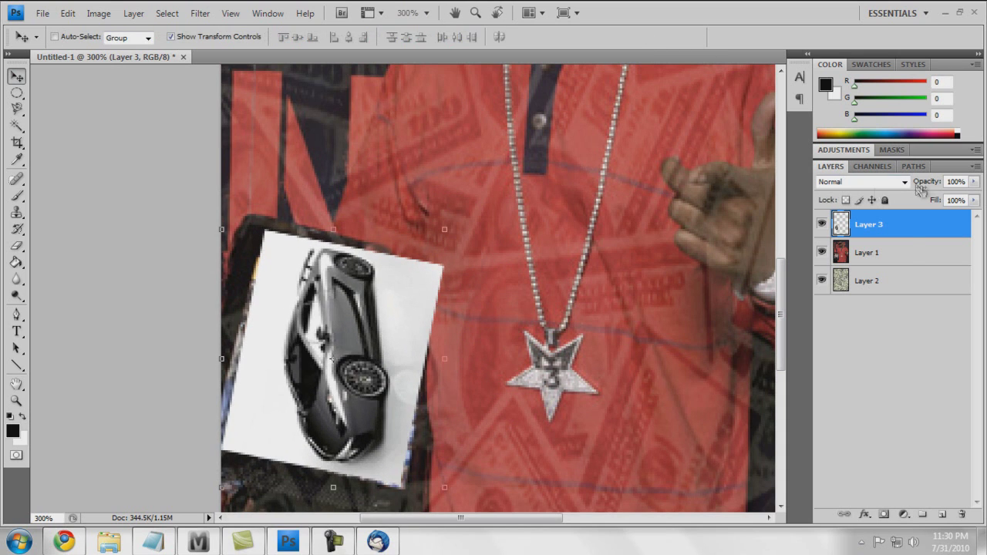
# - Try Vivid Light, then Pin Light at 86% opacity on the car layer, then delete it
pyautogui.click(905, 182)
pyautogui.click(892, 386)
pyautogui.click(904, 182)
pyautogui.click(845, 430)
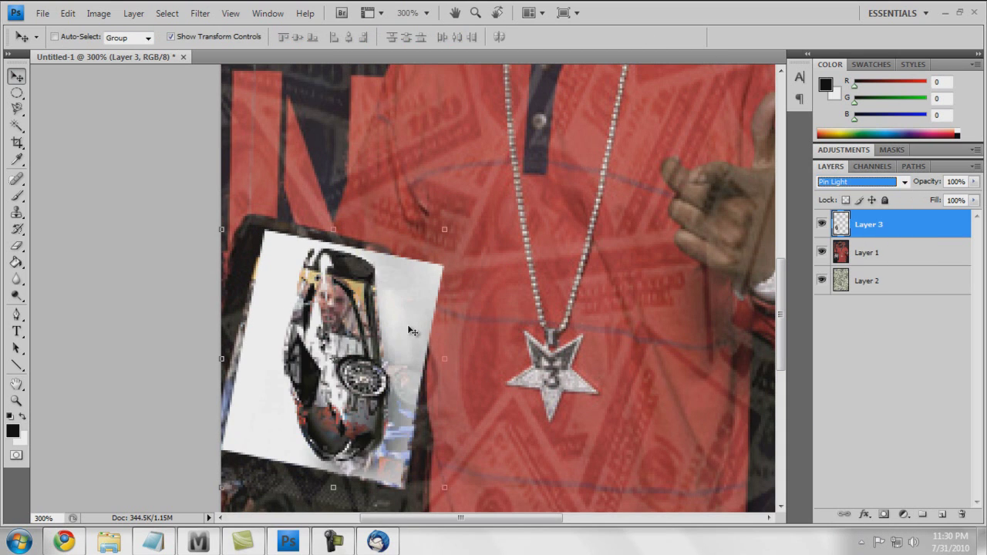
pyautogui.moveTo(413, 332); pyautogui.dragTo(398, 330)
pyautogui.moveTo(974, 181); pyautogui.dragTo(964, 193)
pyautogui.click(17, 401)
pyautogui.click(341, 37)
pyautogui.press('Delete')
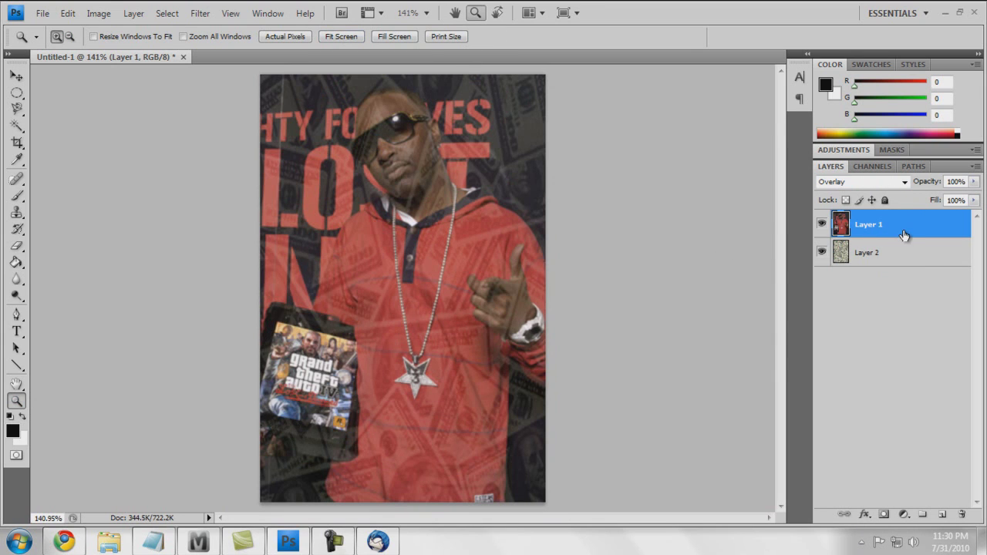
# - Paste another small photo from the browser and shrink it down
pyautogui.click(65, 541)
pyautogui.hotkey('alt', 'Tab')
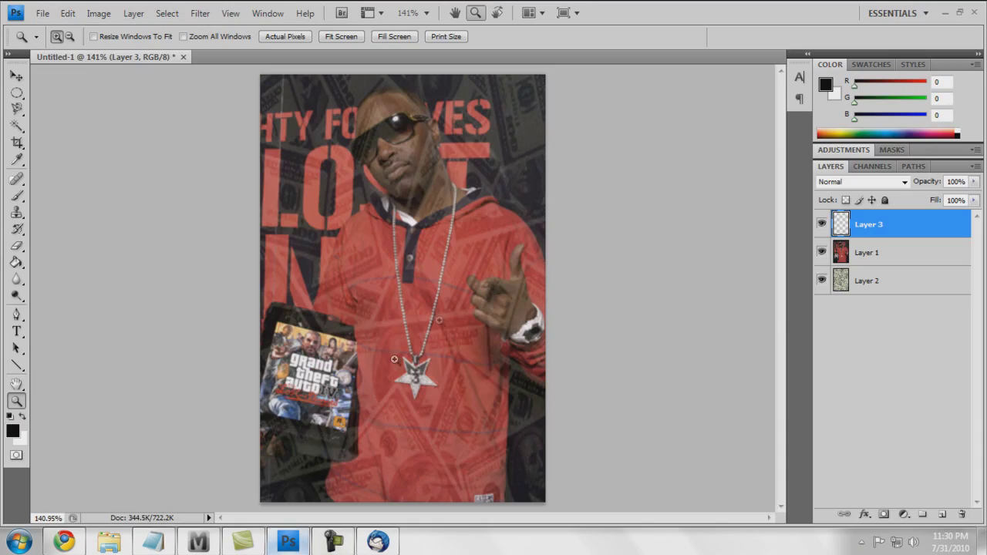
pyautogui.hotkey('ctrl', 'v')
pyautogui.moveTo(261, 75)
pyautogui.mouseDown()
pyautogui.moveTo(313, 211)
pyautogui.moveTo(369, 183)
pyautogui.moveTo(408, 213)
pyautogui.mouseUp()
pyautogui.press('Return')
pyautogui.press('z')
pyautogui.click(311, 145)
pyautogui.scroll(-2, 311, 145)
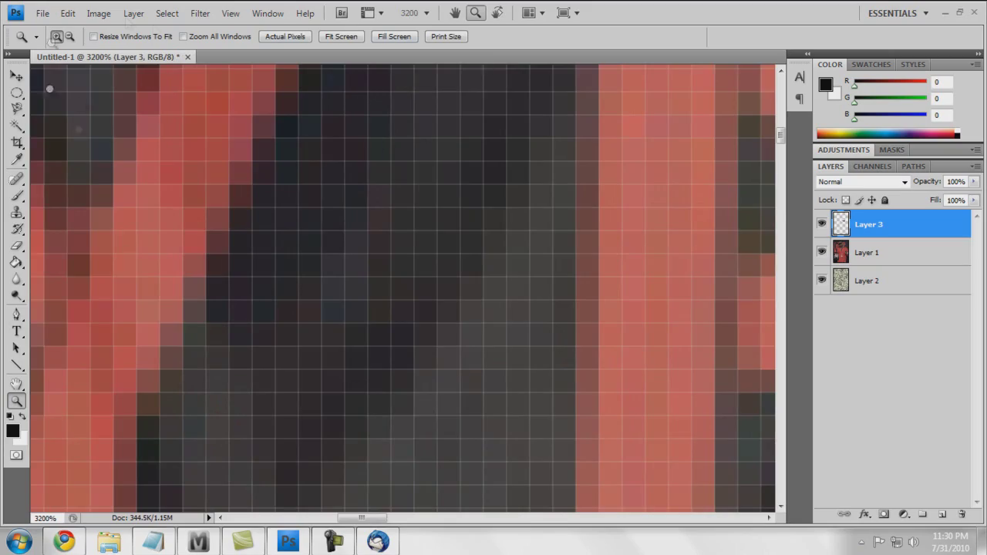
pyautogui.scroll(-2, 236, 147)
pyautogui.scroll(-2, 236, 147)
pyautogui.scroll(-2, 466, 461)
# - Tilt the small photo over one sunglass lens and set it to 80% opacity
pyautogui.press('v')
pyautogui.moveTo(781, 182); pyautogui.dragTo(795, 211)
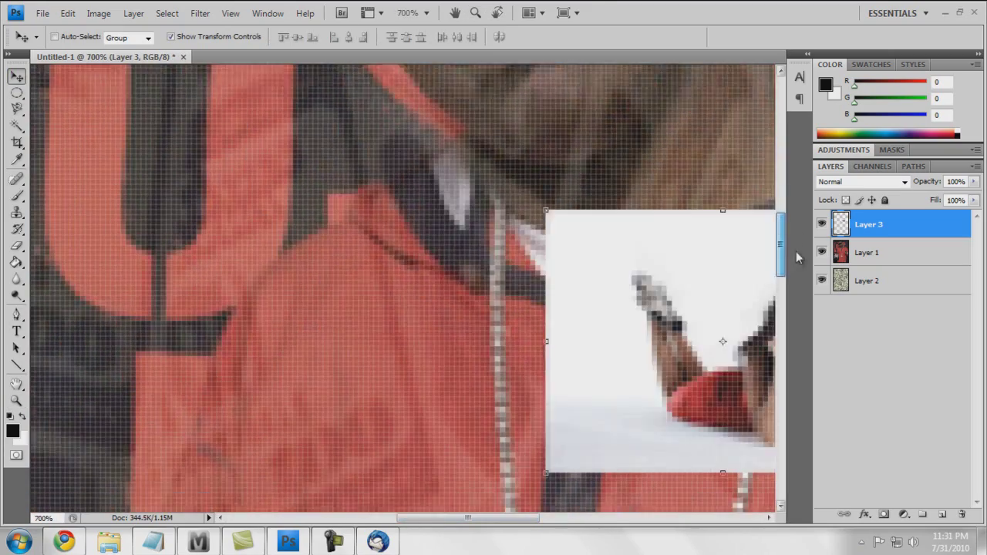
pyautogui.scroll(5, 435, 342)
pyautogui.moveTo(434, 342)
pyautogui.mouseDown()
pyautogui.moveTo(628, 359)
pyautogui.moveTo(641, 308)
pyautogui.moveTo(580, 314)
pyautogui.moveTo(586, 303)
pyautogui.mouseUp()
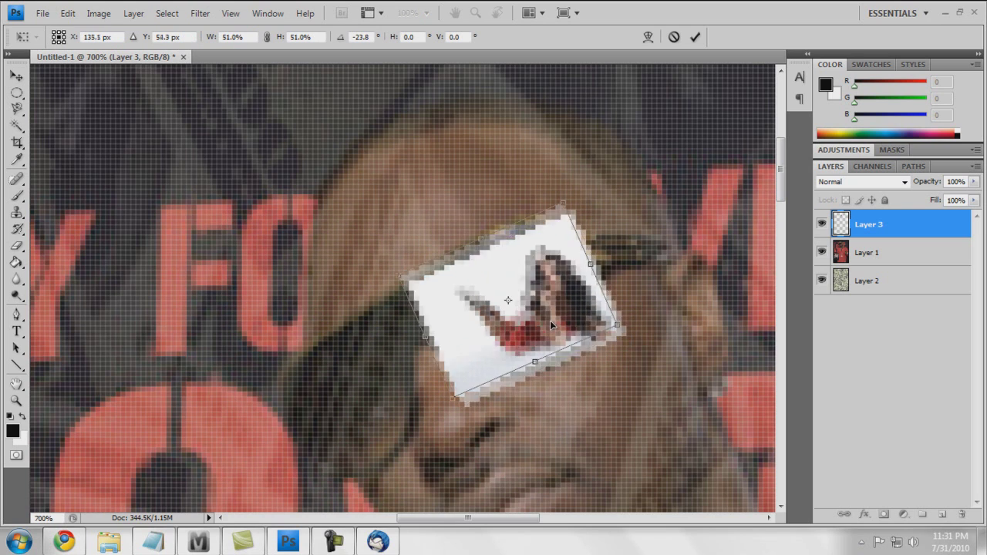
pyautogui.click(695, 36)
pyautogui.press('8')
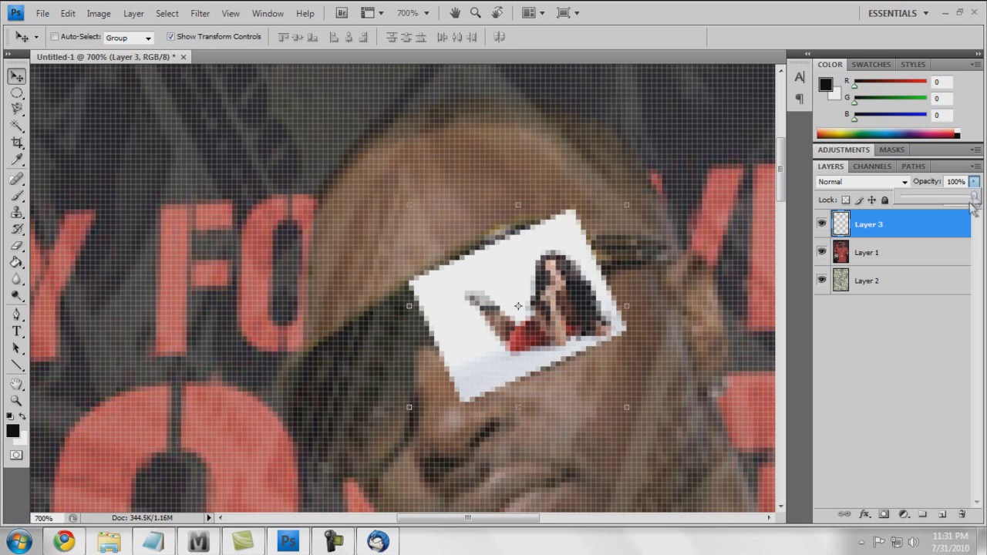
# - Duplicate the small photo layer and place the copy over the other lens
pyautogui.rightClick(928, 230)
pyautogui.click(836, 437)
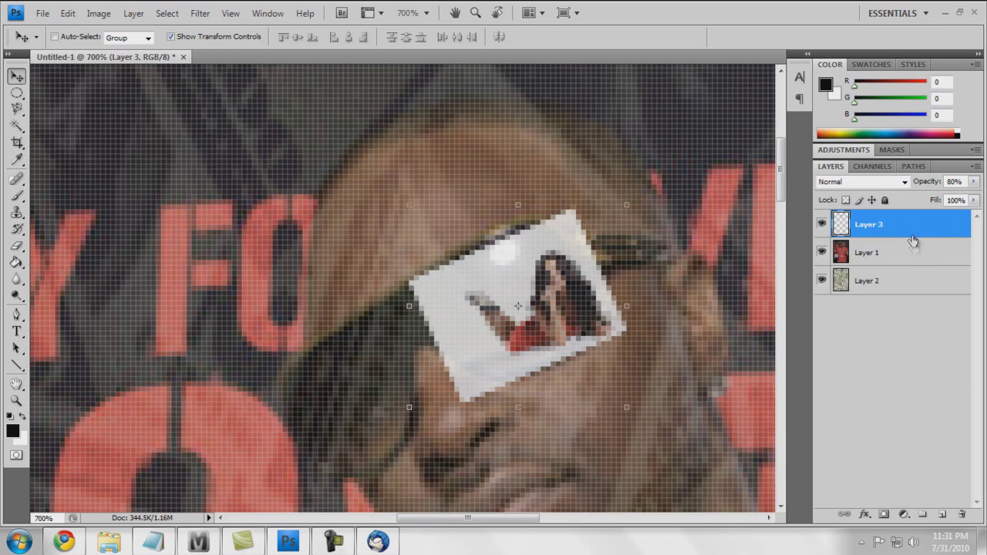
pyautogui.rightClick(918, 239)
pyautogui.click(810, 237)
pyautogui.press('Return')
pyautogui.moveTo(575, 303)
pyautogui.mouseDown()
pyautogui.moveTo(413, 380)
pyautogui.moveTo(351, 361)
pyautogui.mouseUp()
pyautogui.click(697, 37)
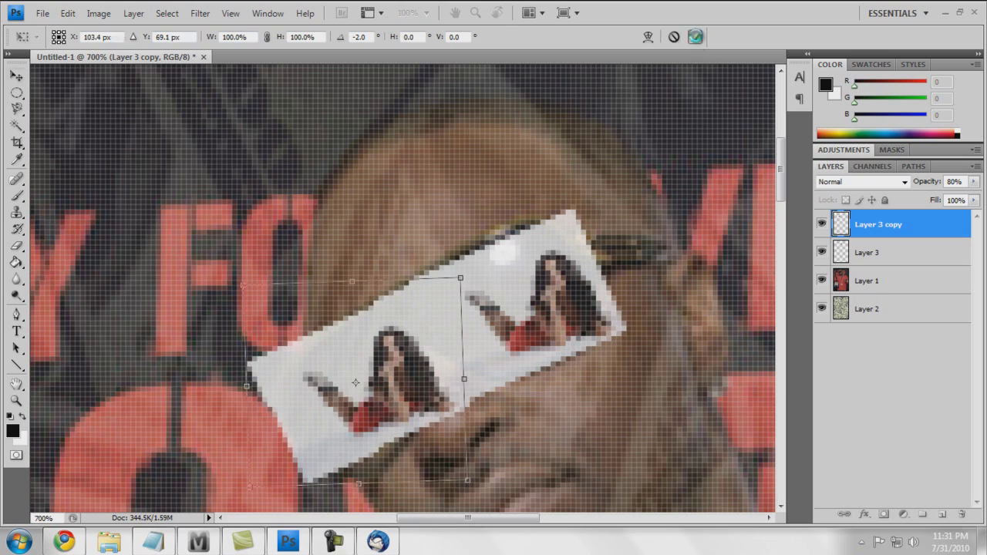
pyautogui.press('z')
pyautogui.click(342, 36)
# - Pick a ray-burst brush and stamp it centred on the pendant
pyautogui.click(889, 254)
pyautogui.press('v')
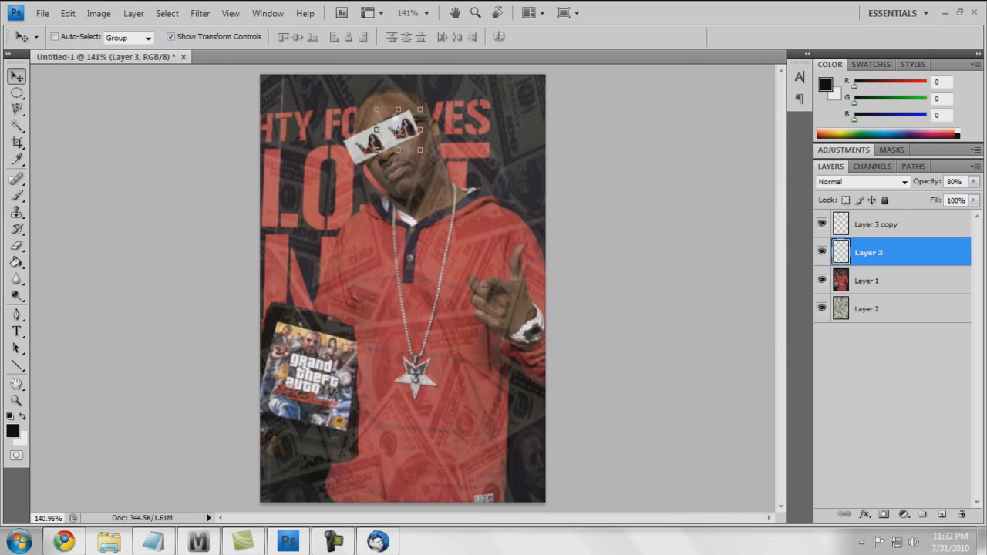
pyautogui.click(912, 284)
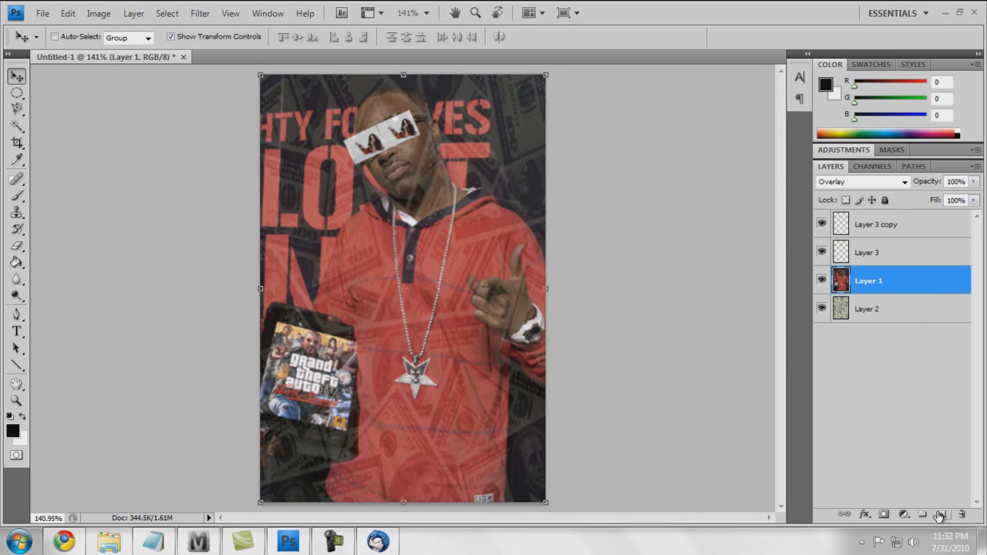
pyautogui.click(86, 40)
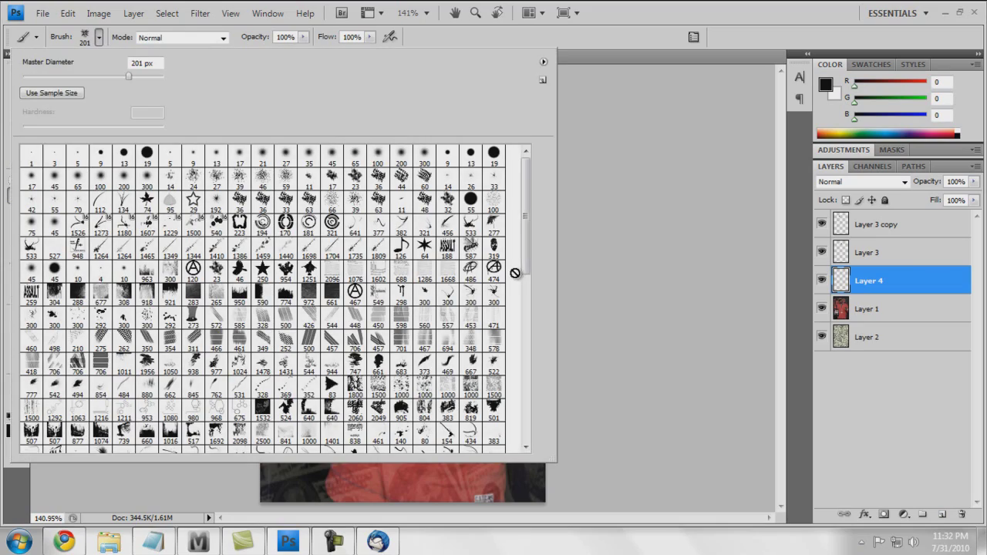
pyautogui.moveTo(527, 263); pyautogui.dragTo(530, 436)
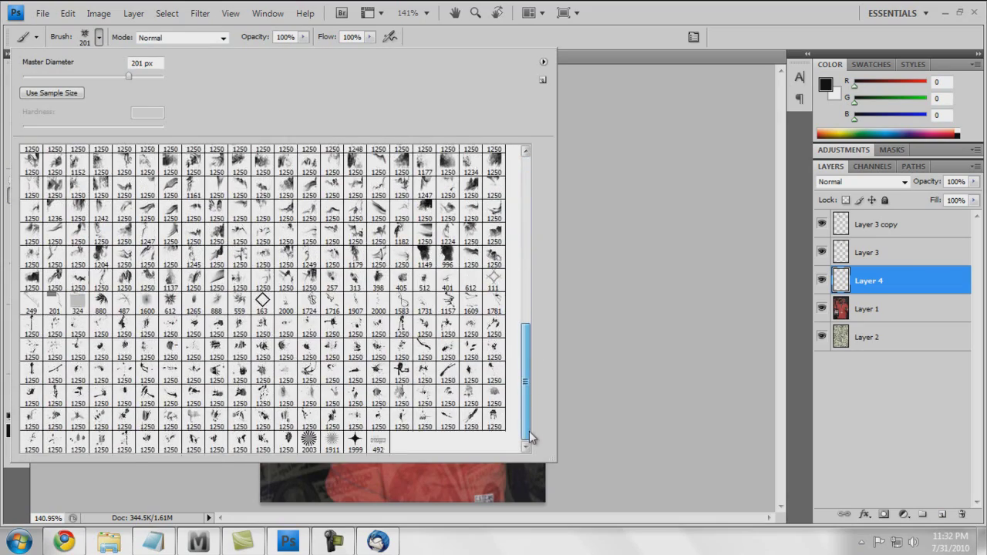
pyautogui.moveTo(145, 75); pyautogui.dragTo(143, 72)
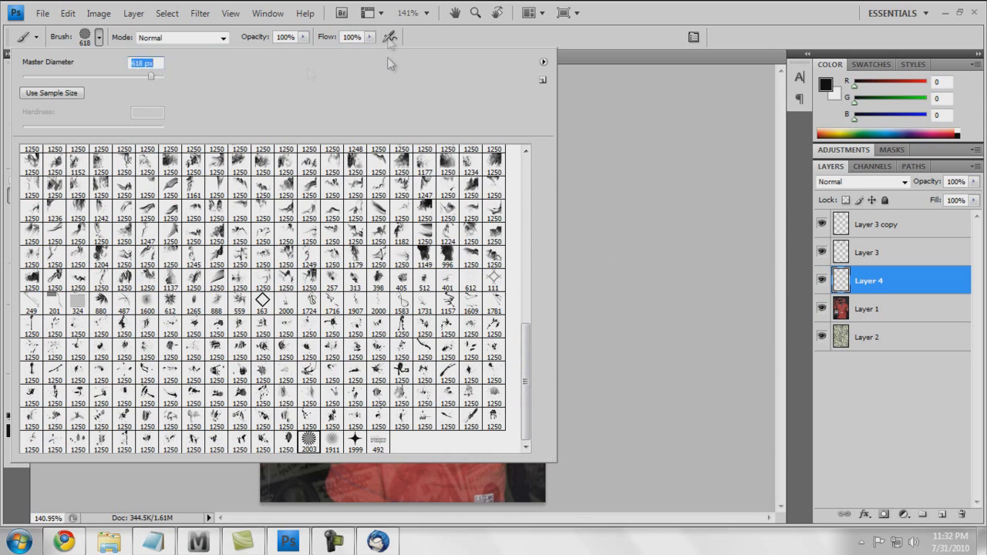
pyautogui.press('Return')
pyautogui.click(371, 151)
pyautogui.click(68, 14)
pyautogui.click(92, 57)
pyautogui.click(416, 382)
# - Blend the rays layer in Overlay and fade it to 31% opacity, without outer glow
pyautogui.click(899, 182)
pyautogui.click(868, 371)
pyautogui.moveTo(973, 198); pyautogui.dragTo(951, 199)
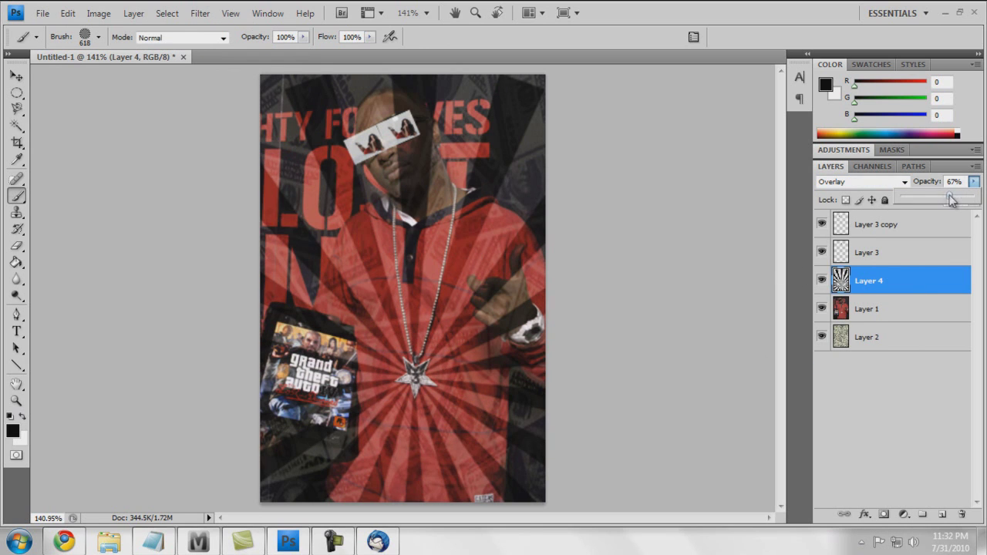
pyautogui.doubleClick(911, 287)
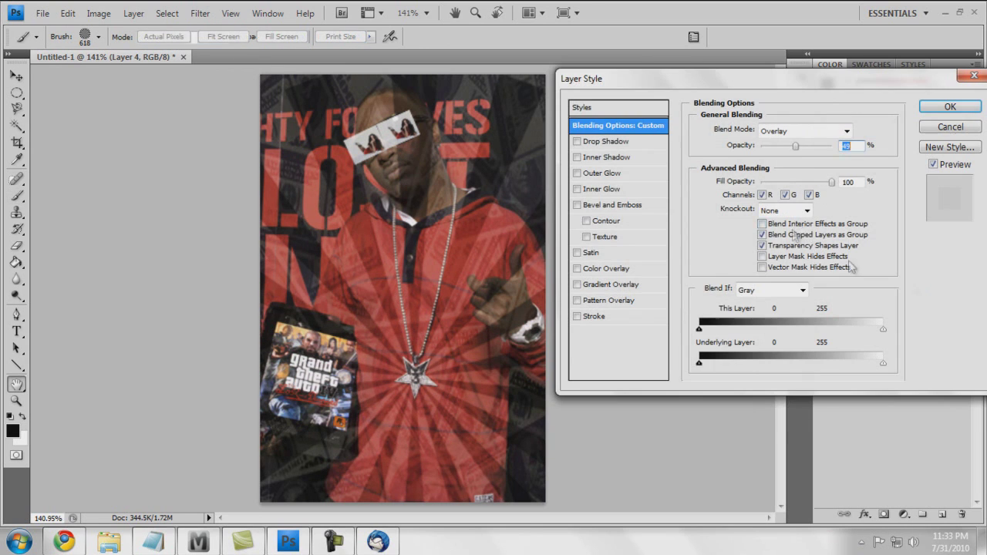
pyautogui.click(602, 173)
pyautogui.click(577, 173)
pyautogui.click(951, 126)
pyautogui.moveTo(974, 181); pyautogui.dragTo(926, 199)
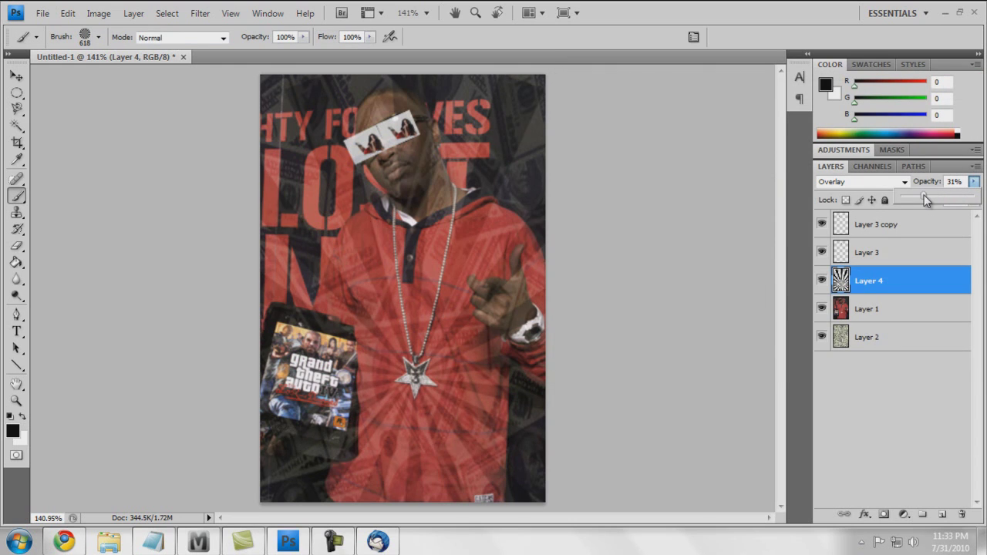
pyautogui.click(901, 228)
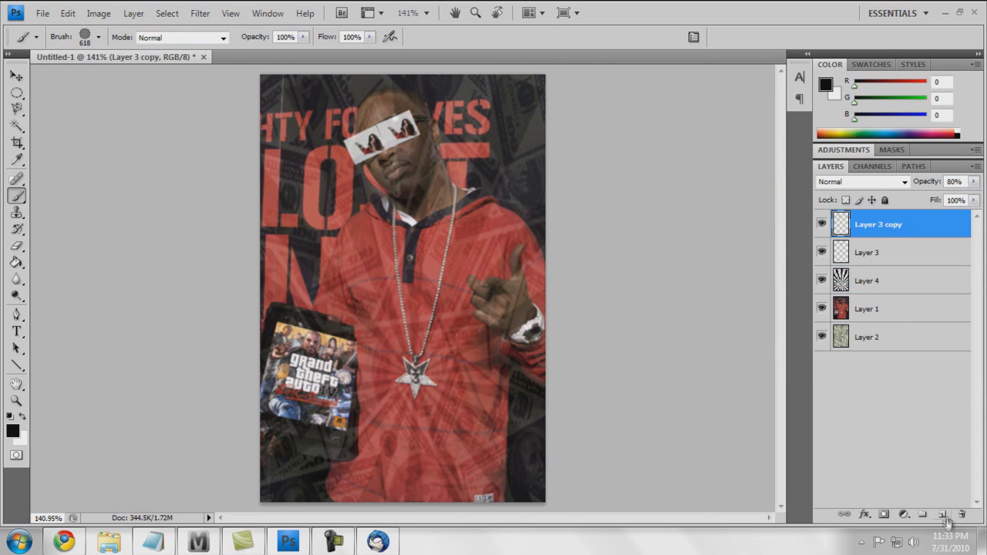
# - Choose a large splatter brush and move new Layer 6 beneath Layer 1
pyautogui.click(98, 37)
pyautogui.scroll(-5, 528, 324)
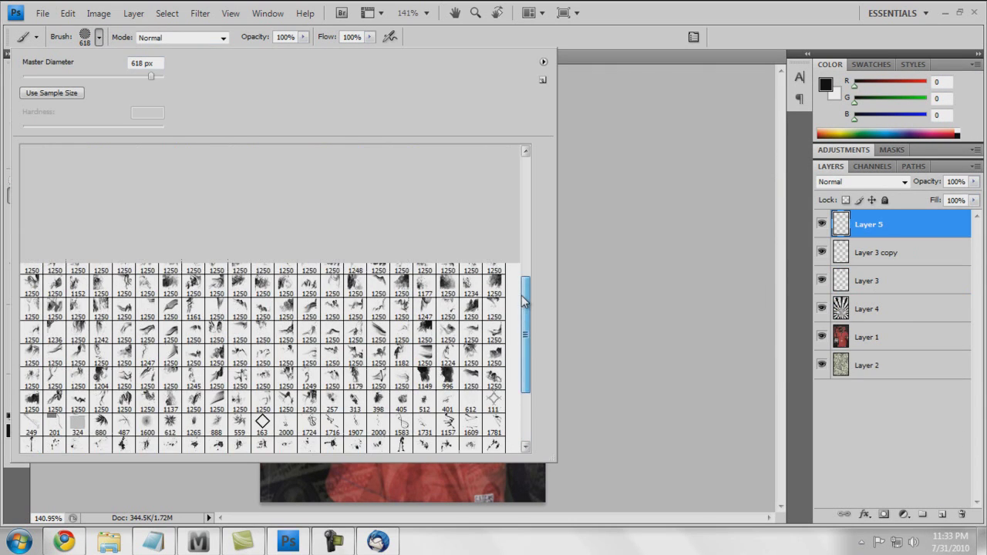
pyautogui.doubleClick(240, 191)
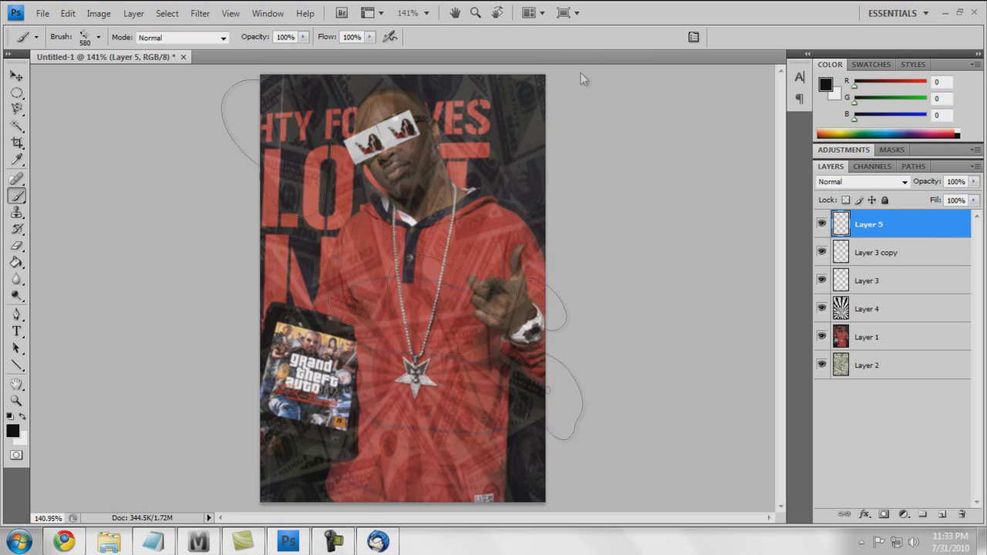
pyautogui.click(895, 338)
pyautogui.moveTo(931, 350); pyautogui.dragTo(931, 378)
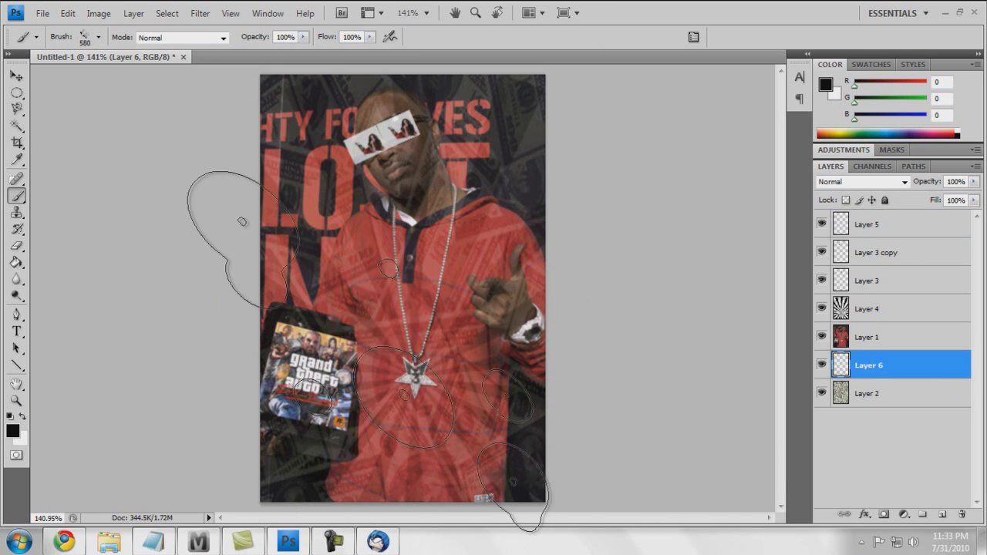
# - Stamp dark splatters on Layer 6, undoing the last unwanted one
pyautogui.click(419, 298)
pyautogui.click(68, 13)
pyautogui.click(99, 59)
pyautogui.click(68, 13)
pyautogui.click(100, 41)
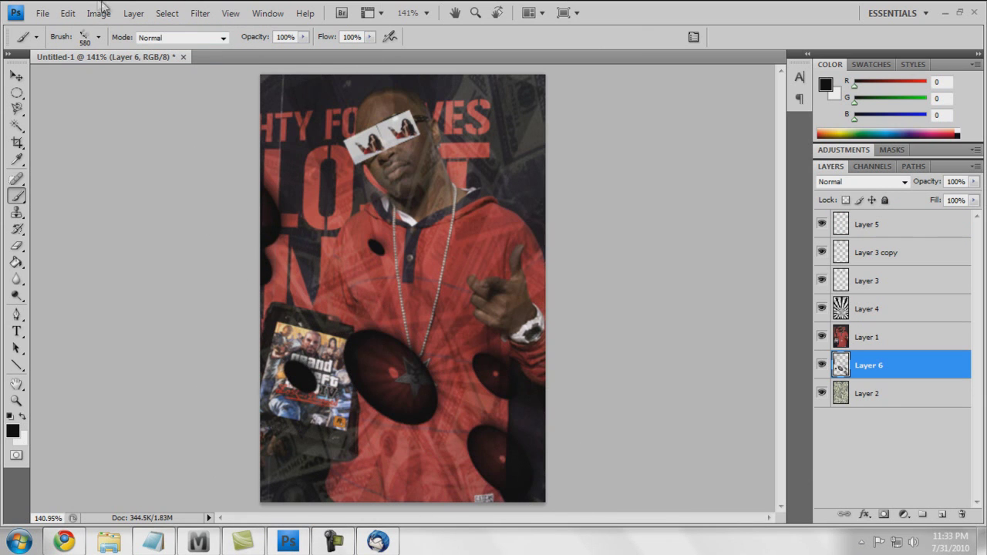
pyautogui.click(910, 224)
pyautogui.click(98, 37)
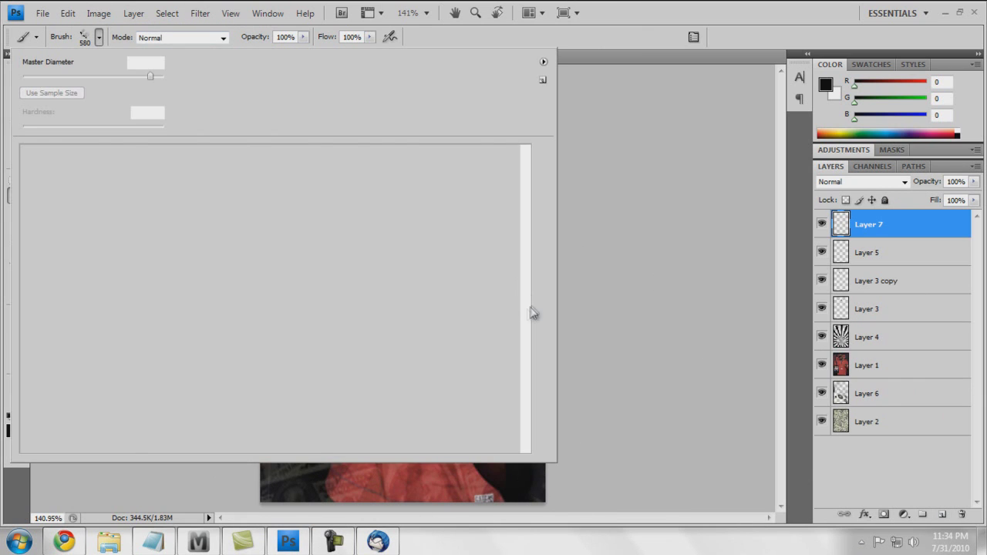
# - Fill Layer 7 with red R224 G0 B0 and blend it as Overlay at about 63%
pyautogui.moveTo(40, 84); pyautogui.dragTo(77, 79)
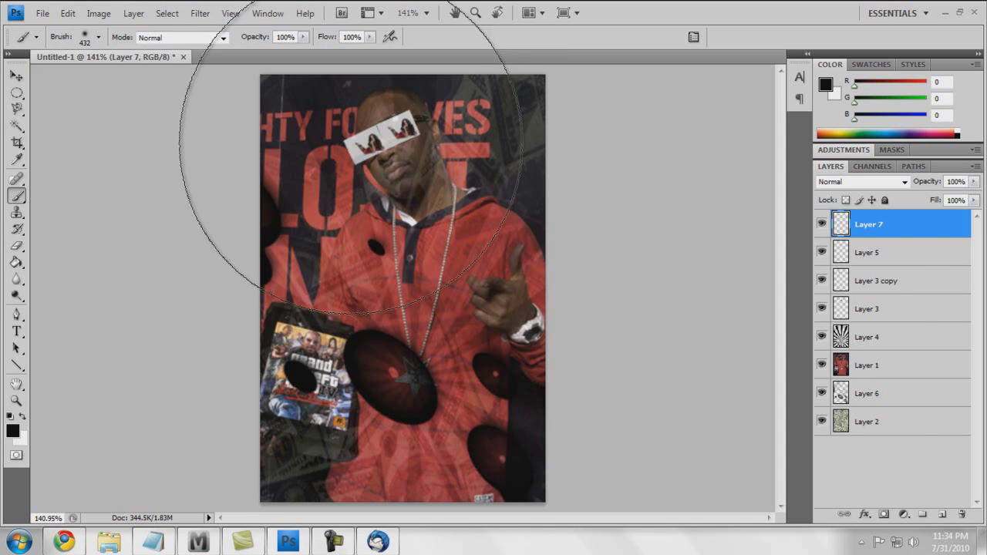
pyautogui.click(13, 430)
pyautogui.moveTo(747, 324); pyautogui.dragTo(747, 224)
pyautogui.click(714, 231)
pyautogui.click(857, 224)
pyautogui.hotkey('alt', 'BackSpace')
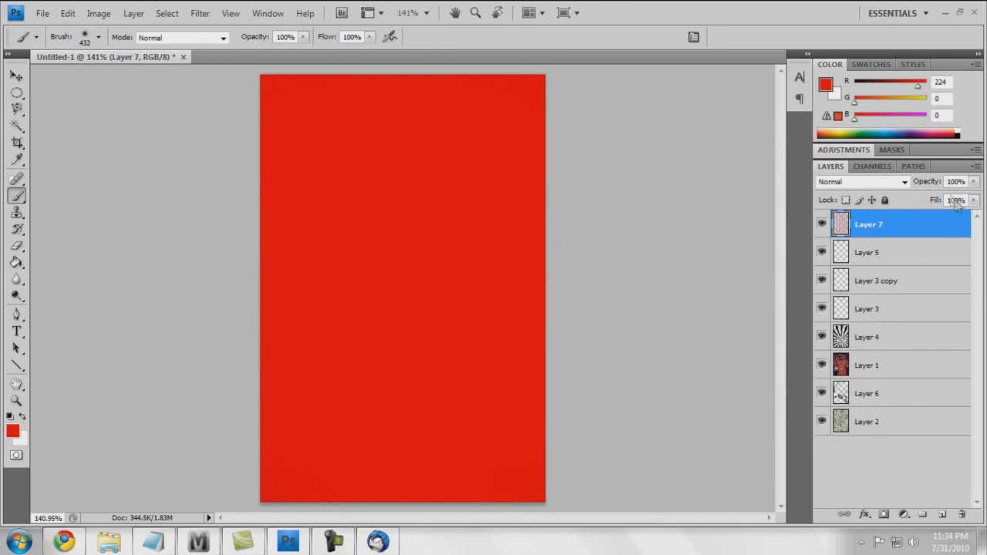
pyautogui.click(862, 181)
pyautogui.click(857, 339)
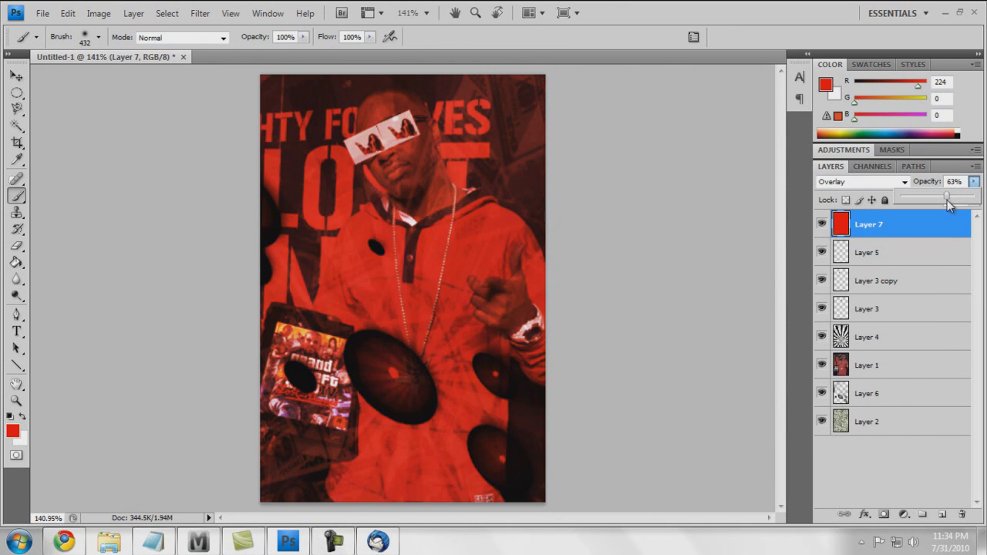
pyautogui.click(942, 515)
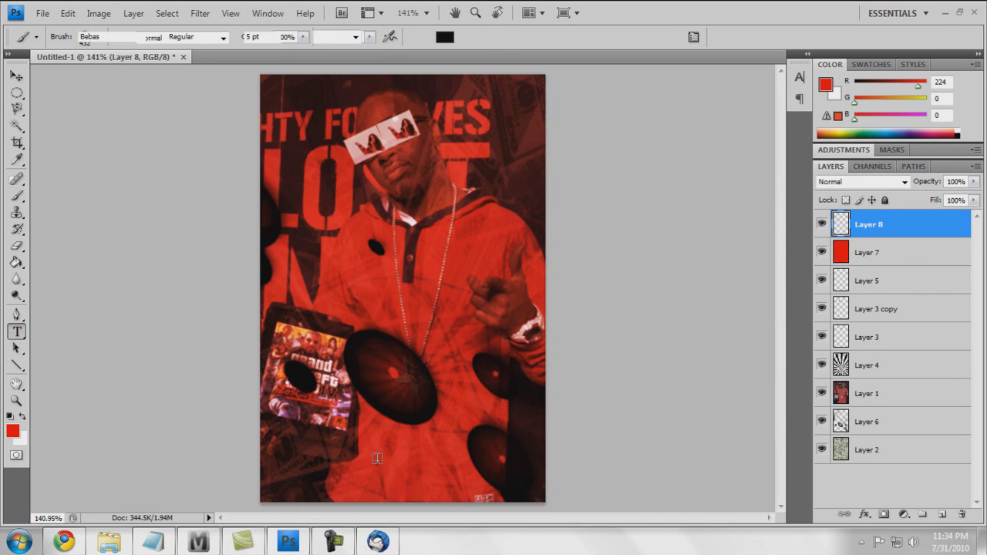
# - Write 'thug life' in white, size 100, in the Most Wazted font
pyautogui.write('thug life')
pyautogui.click(696, 37)
pyautogui.click(446, 37)
pyautogui.click(864, 220)
pyautogui.write('100')
pyautogui.press('Return')
pyautogui.click(154, 37)
pyautogui.scroll(-2, 290, 158)
pyautogui.moveTo(289, 158); pyautogui.dragTo(285, 293)
pyautogui.click(131, 286)
pyautogui.click(15, 75)
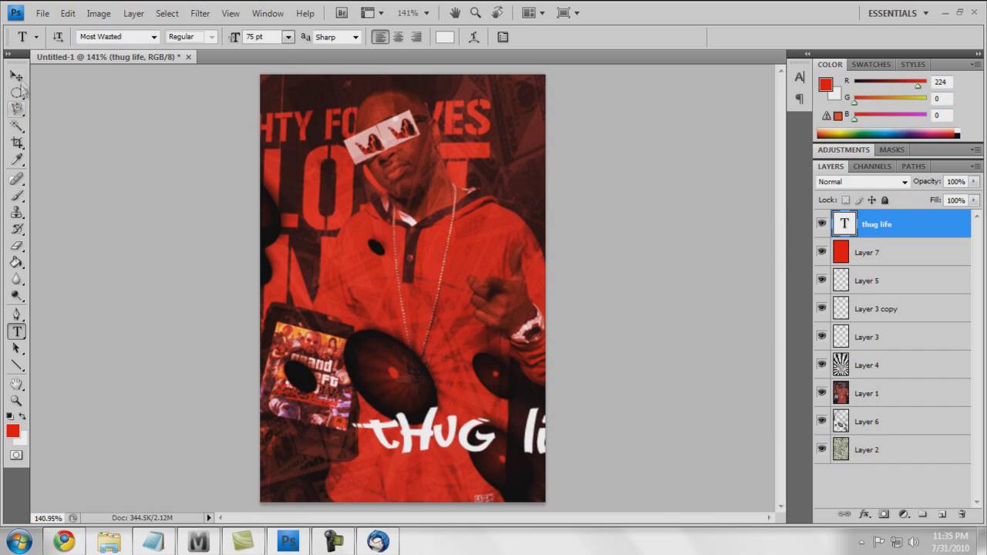
# - Move the text to the poster bottom and give it a red Gradient Overlay and Stroke
pyautogui.moveTo(432, 424); pyautogui.dragTo(355, 486)
pyautogui.doubleClick(923, 226)
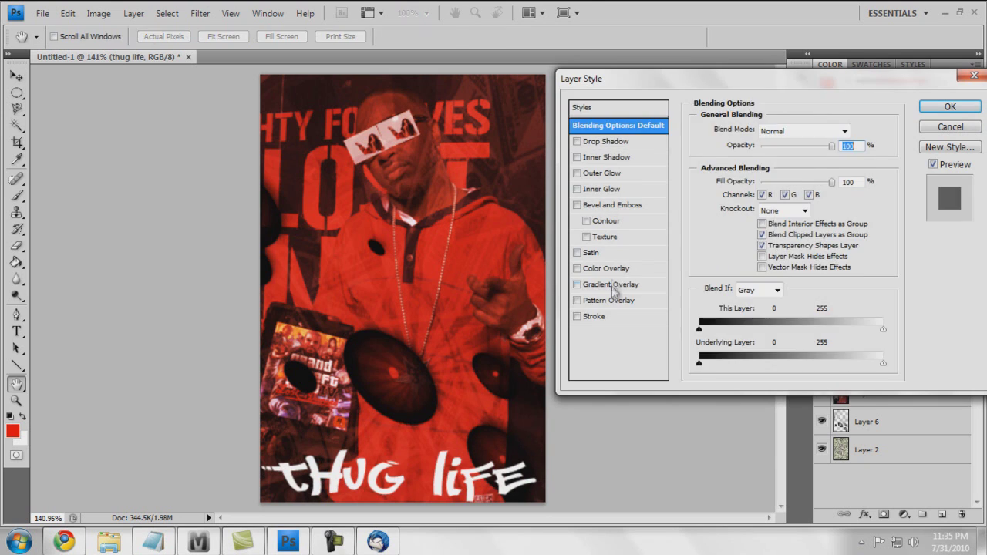
pyautogui.click(609, 409)
pyautogui.click(760, 152)
pyautogui.click(654, 401)
pyautogui.click(714, 230)
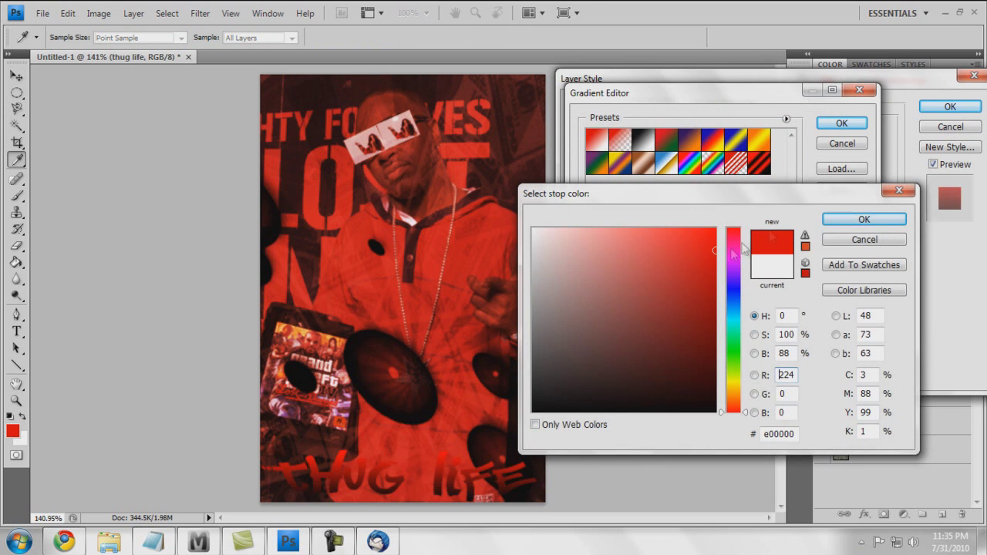
pyautogui.click(864, 219)
pyautogui.click(841, 124)
pyautogui.click(601, 316)
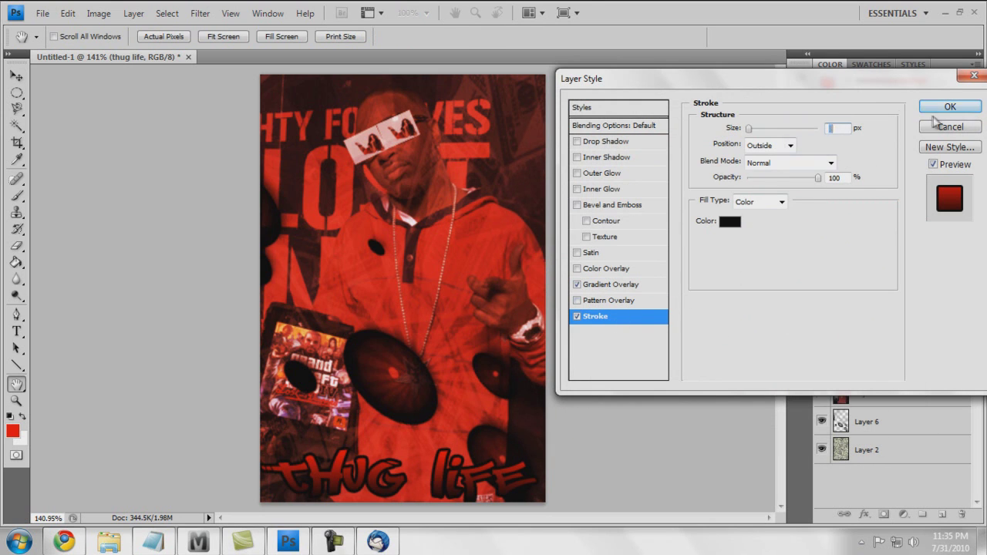
pyautogui.click(933, 108)
pyautogui.click(934, 293)
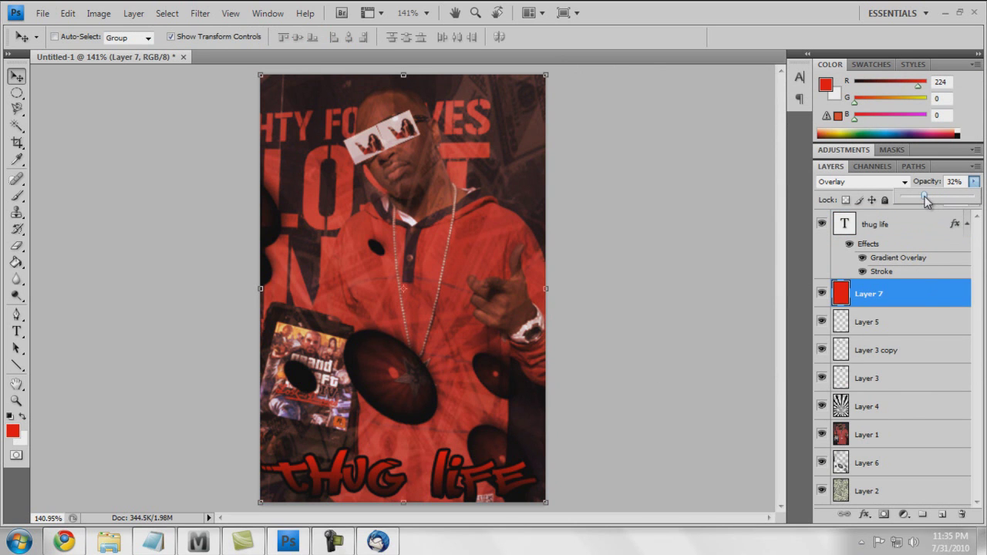
pyautogui.click(888, 224)
pyautogui.click(942, 514)
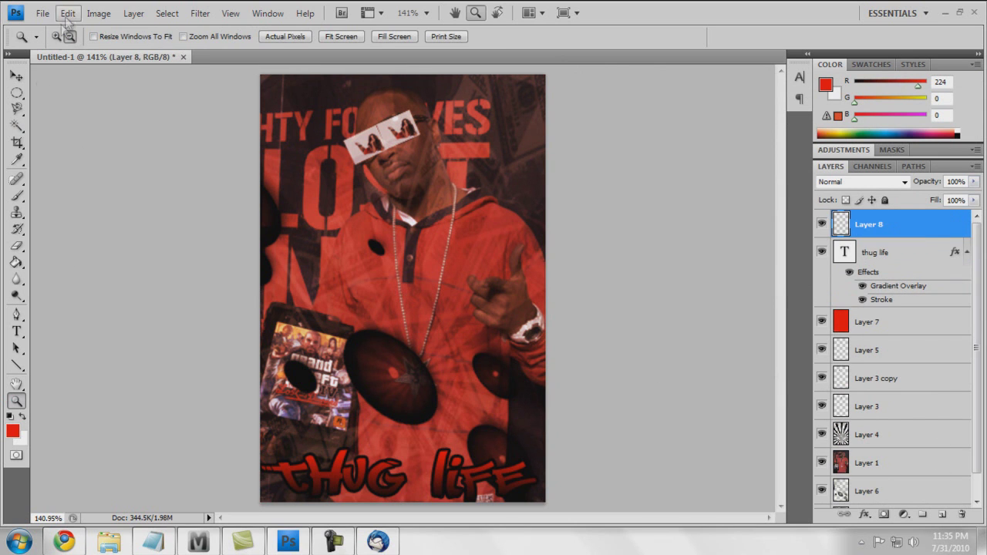
# - Paint over the watch face on Layer 8 with a 36 px soft round brush
pyautogui.scroll(8, 501, 296)
pyautogui.scroll(-4, 562, 270)
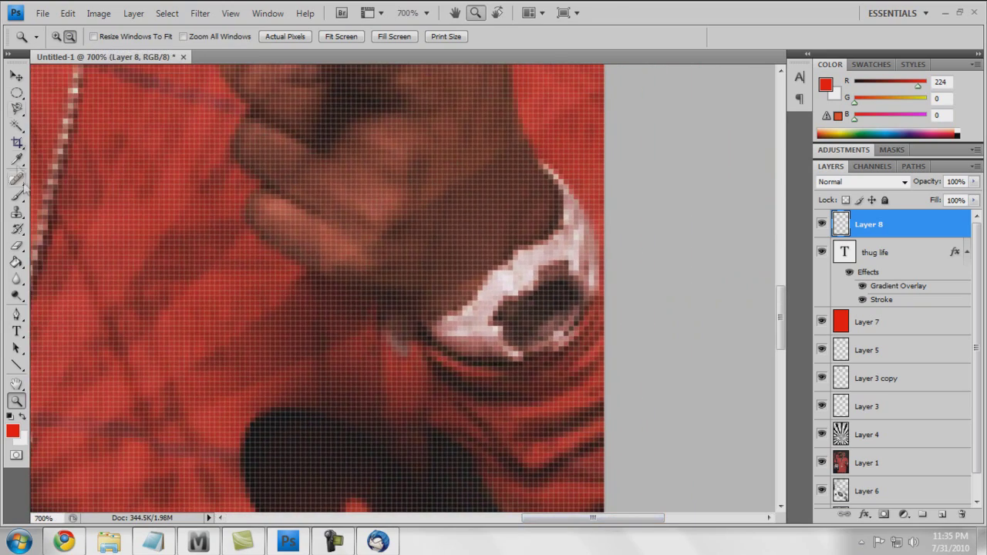
pyautogui.press('b')
pyautogui.click(99, 36)
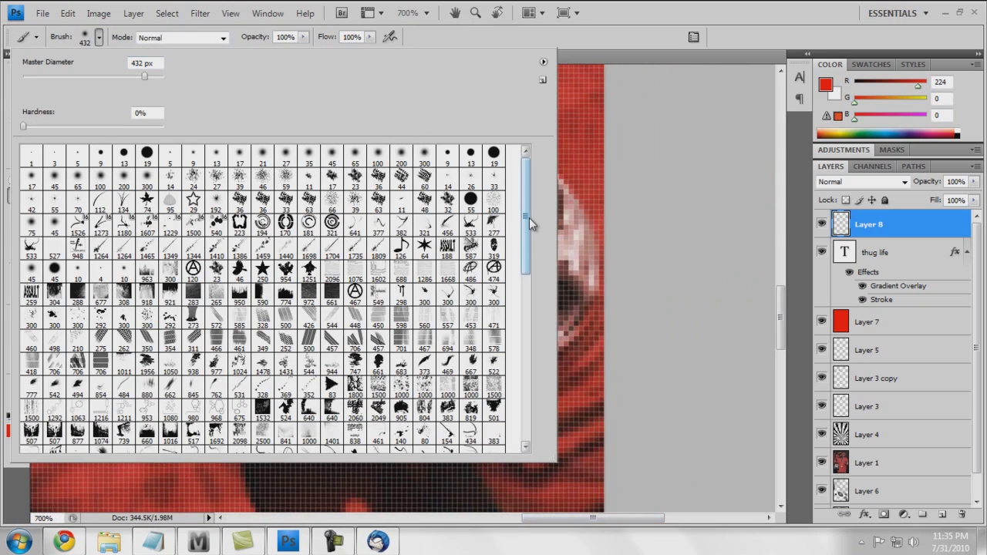
pyautogui.click(493, 198)
pyautogui.moveTo(522, 255)
pyautogui.mouseDown()
pyautogui.moveTo(531, 272)
pyautogui.moveTo(523, 335)
pyautogui.moveTo(523, 193)
pyautogui.mouseUp()
pyautogui.click(31, 188)
pyautogui.moveTo(53, 77); pyautogui.dragTo(48, 78)
pyautogui.click(554, 290)
pyautogui.moveTo(538, 302); pyautogui.dragTo(525, 310)
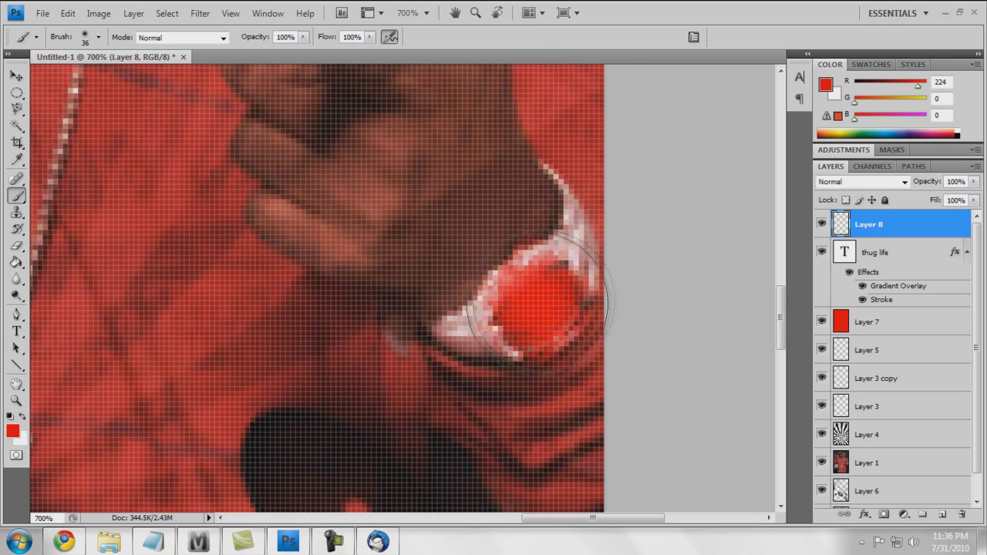
# - Give the painted layer a white Color Overlay and an Outer Glow enlarged to size 32
pyautogui.doubleClick(934, 225)
pyautogui.click(609, 268)
pyautogui.click(850, 130)
pyautogui.click(533, 226)
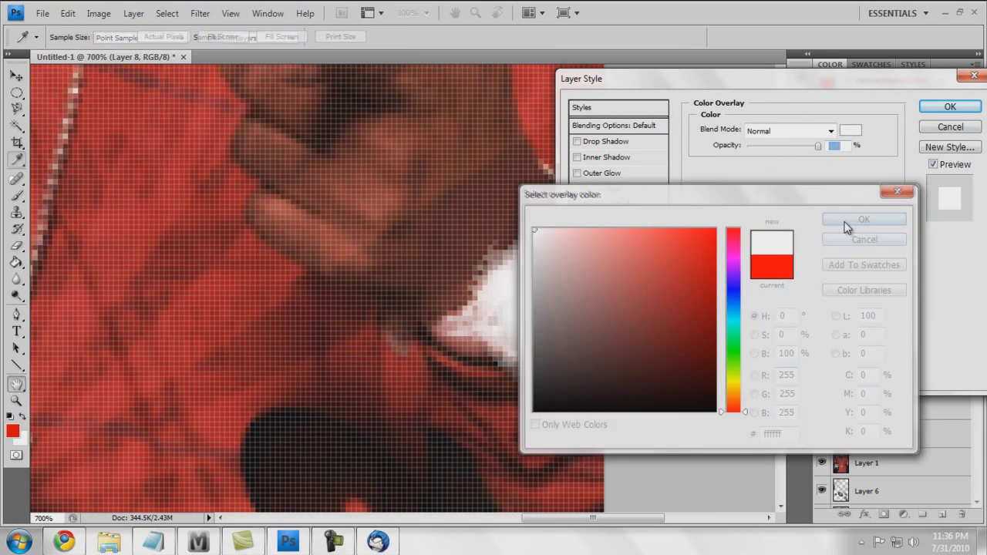
pyautogui.click(802, 220)
pyautogui.click(603, 172)
pyautogui.click(729, 179)
pyautogui.click(869, 221)
pyautogui.moveTo(750, 247); pyautogui.dragTo(760, 247)
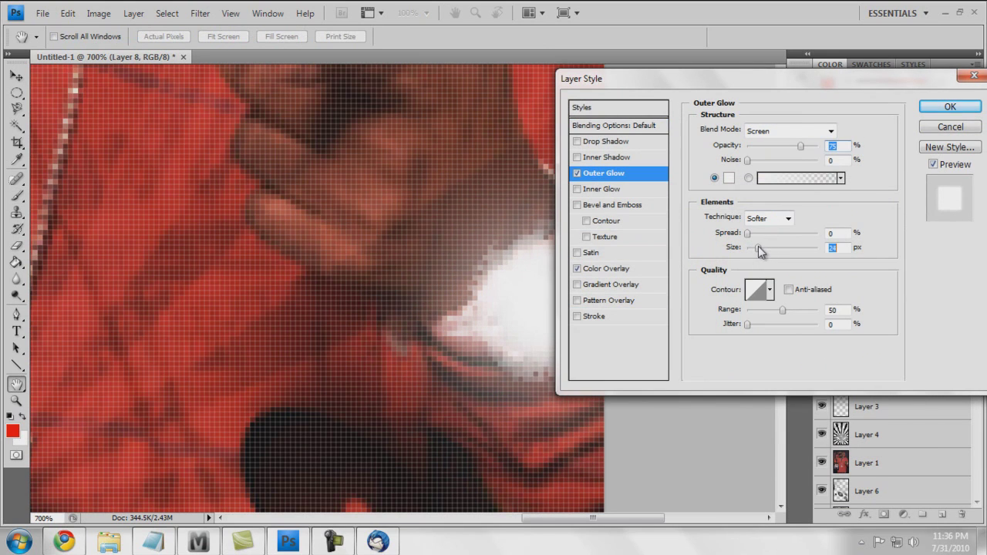
pyautogui.click(950, 106)
# - Zoom out to the whole poster and strengthen the watch layer's Outer Glow
pyautogui.press('z')
pyautogui.click(341, 36)
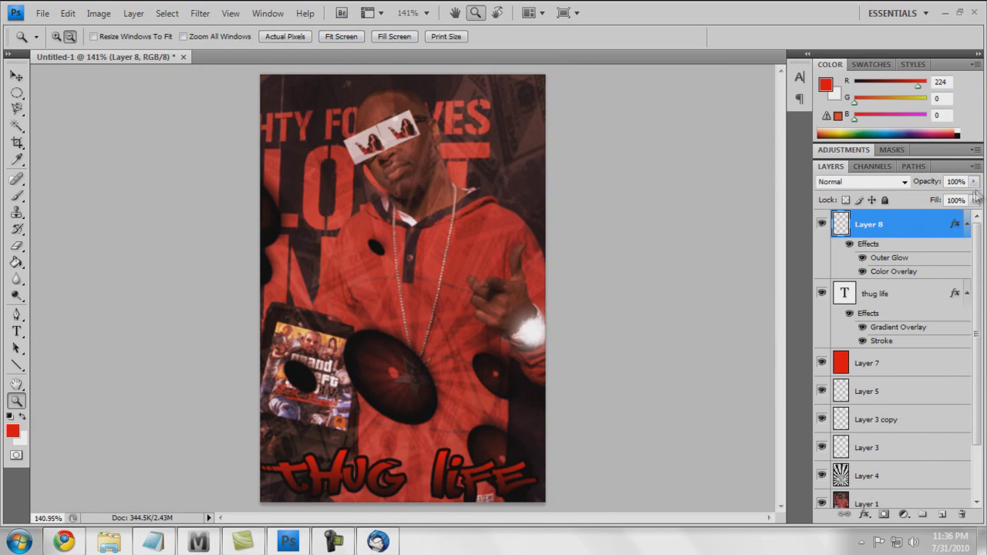
pyautogui.doubleClick(913, 231)
pyautogui.click(603, 173)
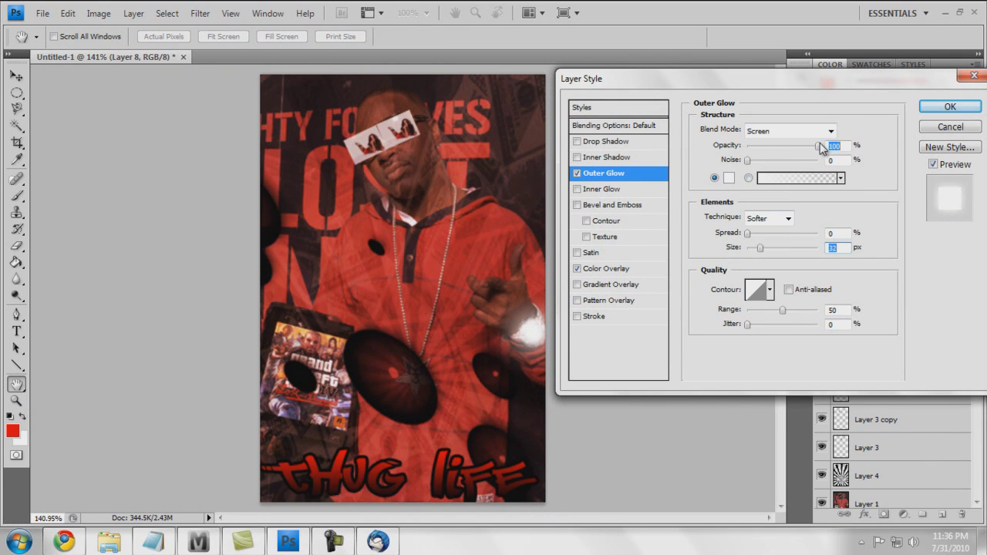
pyautogui.click(933, 108)
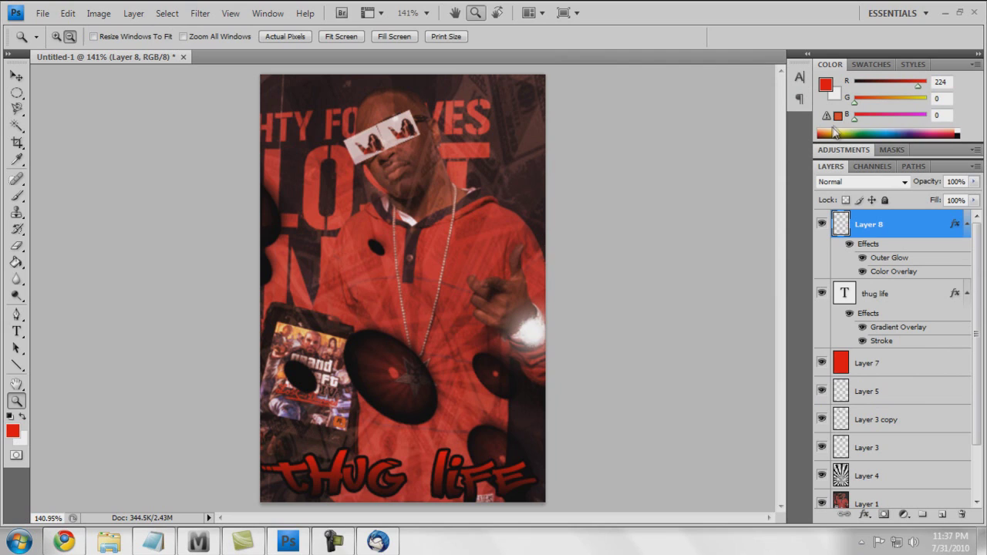
# - Nudge the thug life text layer slightly, then save the poster as Untitled-1.png in PNG format
pyautogui.click(914, 307)
pyautogui.moveTo(440, 472); pyautogui.dragTo(443, 473)
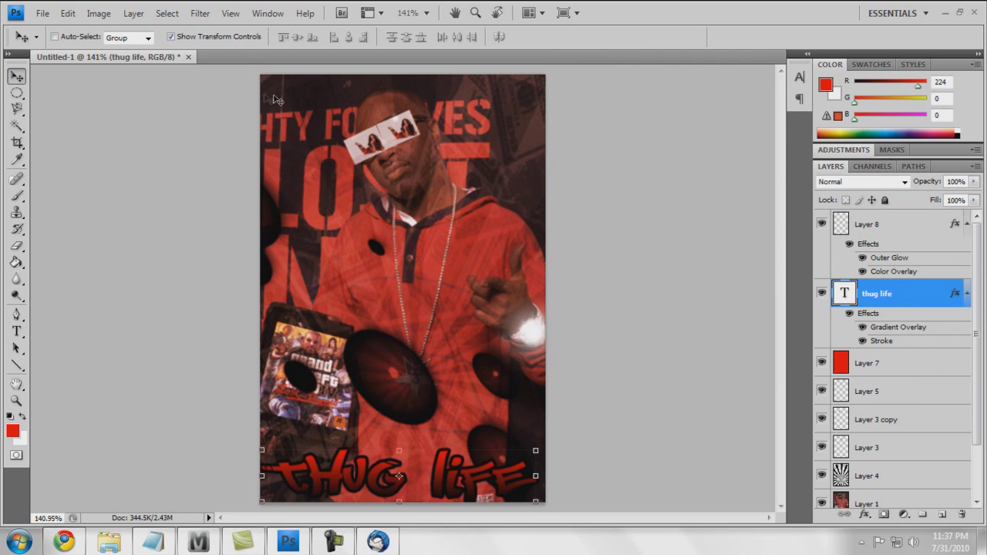
pyautogui.click(43, 13)
pyautogui.click(90, 205)
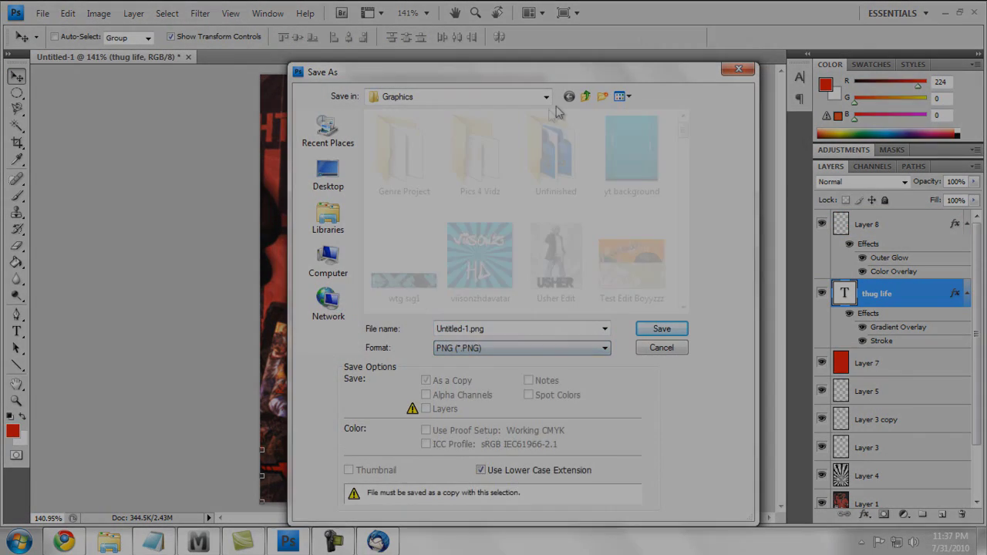